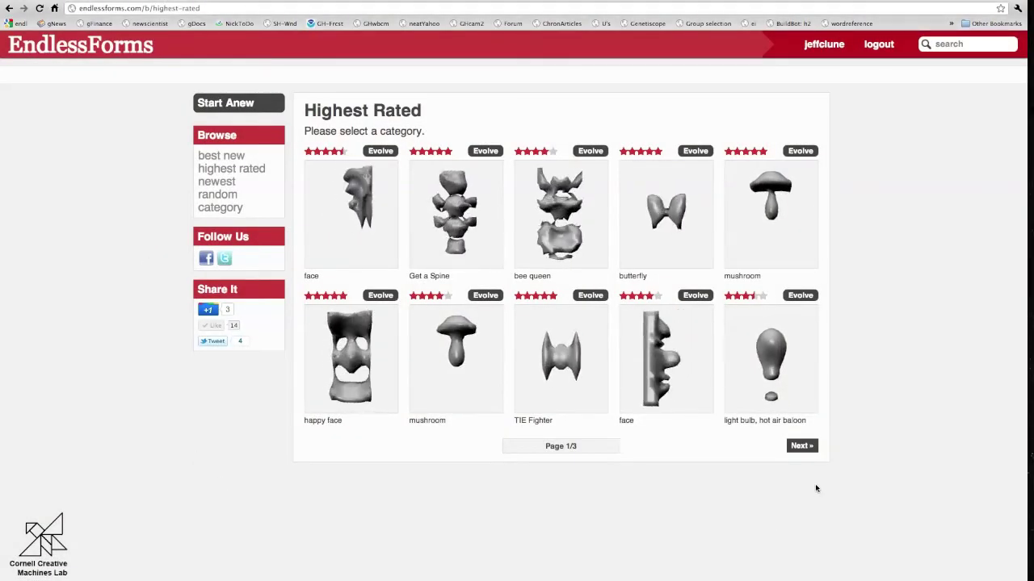
# Step: Start evolving the Mad Hatter from page 2 of the highest-rated objects and breed the first generation from three winged variants
pyautogui.click(803, 445)
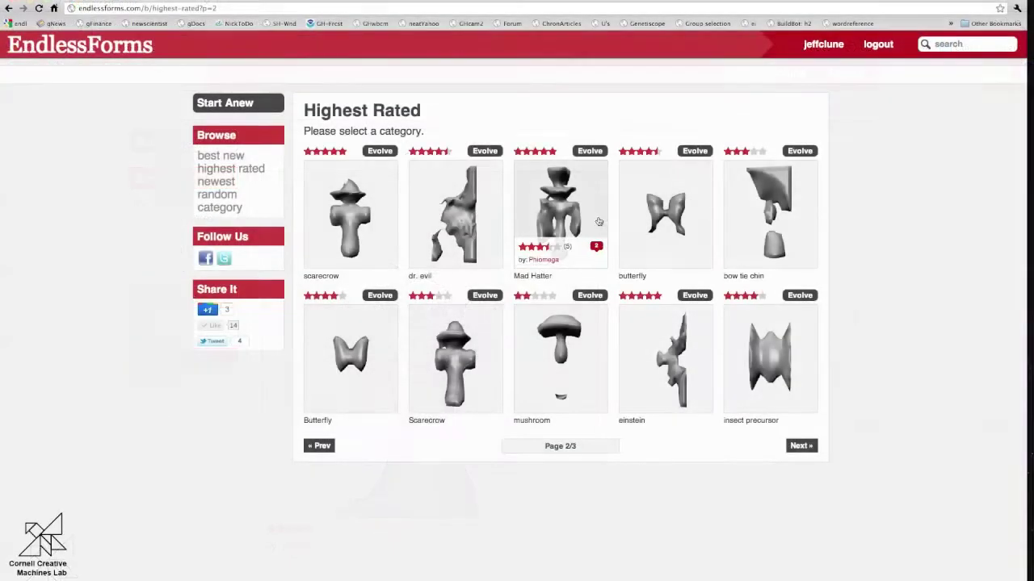
pyautogui.click(588, 153)
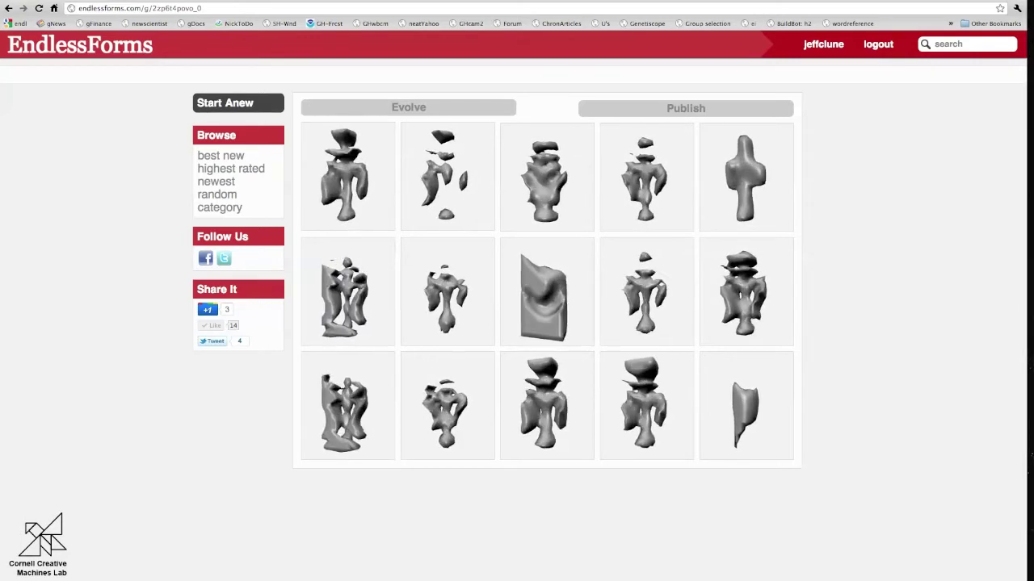
pyautogui.click(645, 206)
pyautogui.click(639, 303)
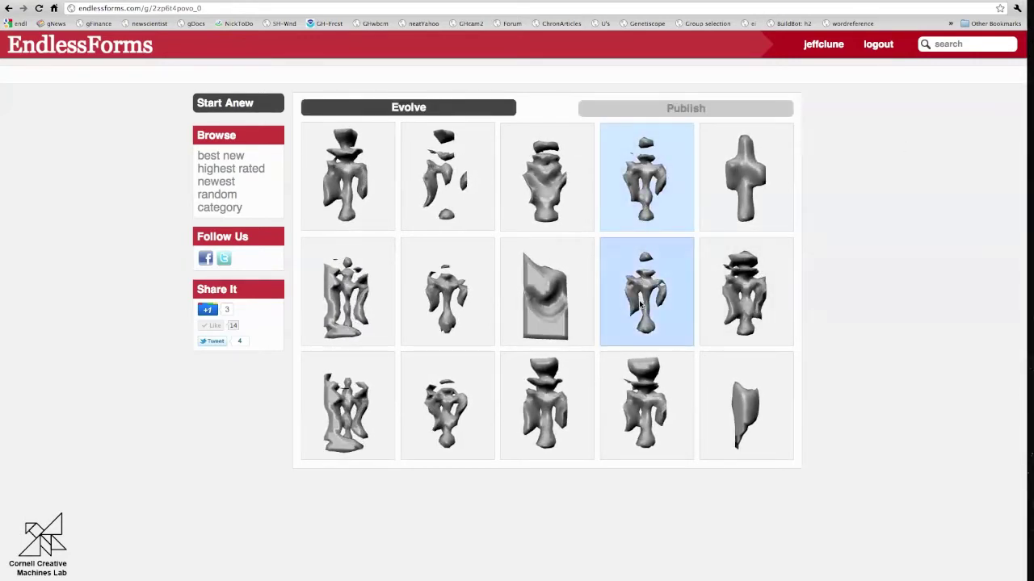
pyautogui.click(330, 416)
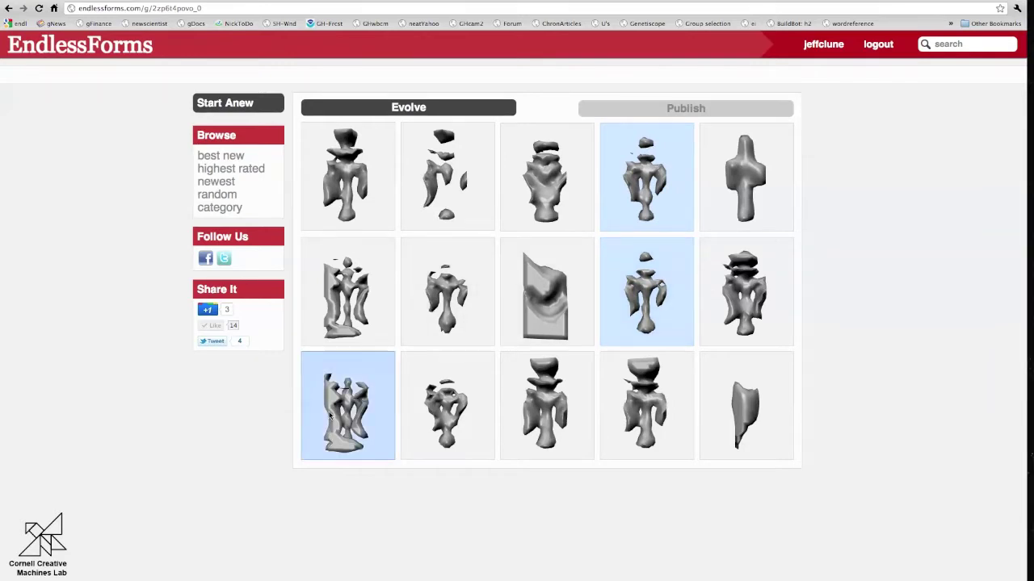
pyautogui.click(388, 106)
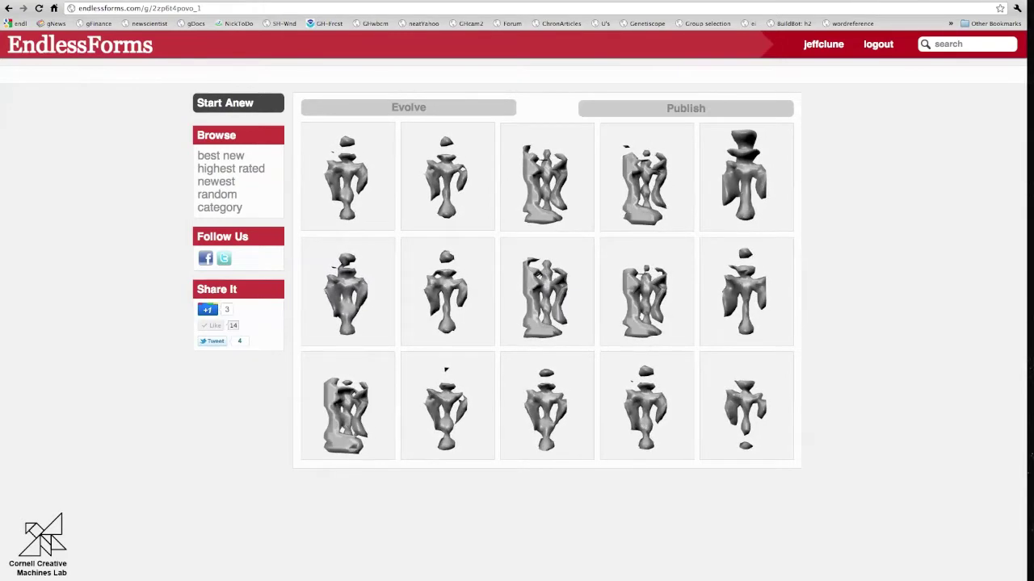
# Step: Breed another generation from the second shape of the first row and the third and fifth shapes of the last row
pyautogui.click(745, 416)
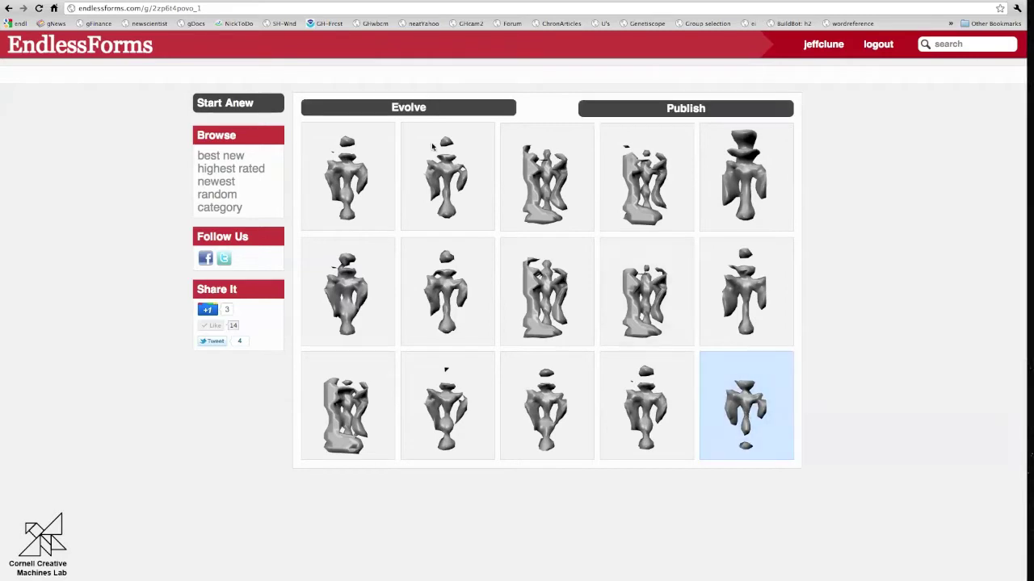
pyautogui.click(441, 196)
pyautogui.click(546, 405)
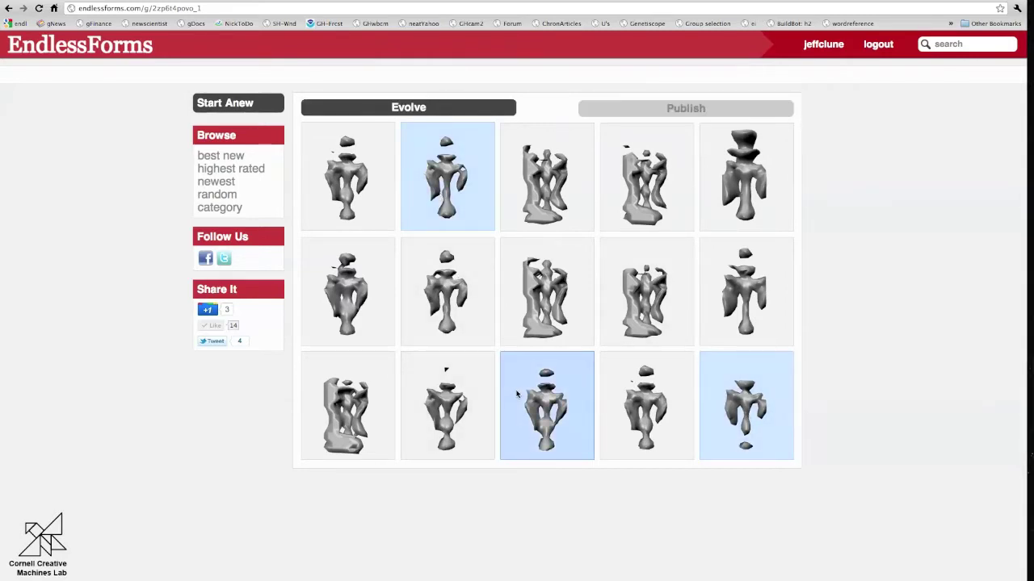
pyautogui.click(418, 109)
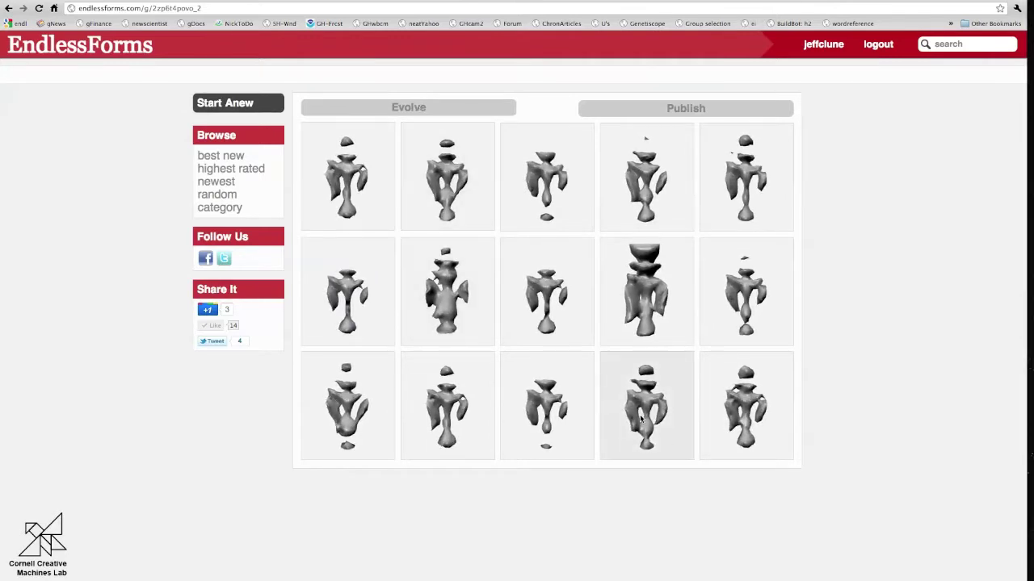
# Step: Breed a generation from the second shape in row three and third in row two, and another from its third first-row shape
pyautogui.click(444, 408)
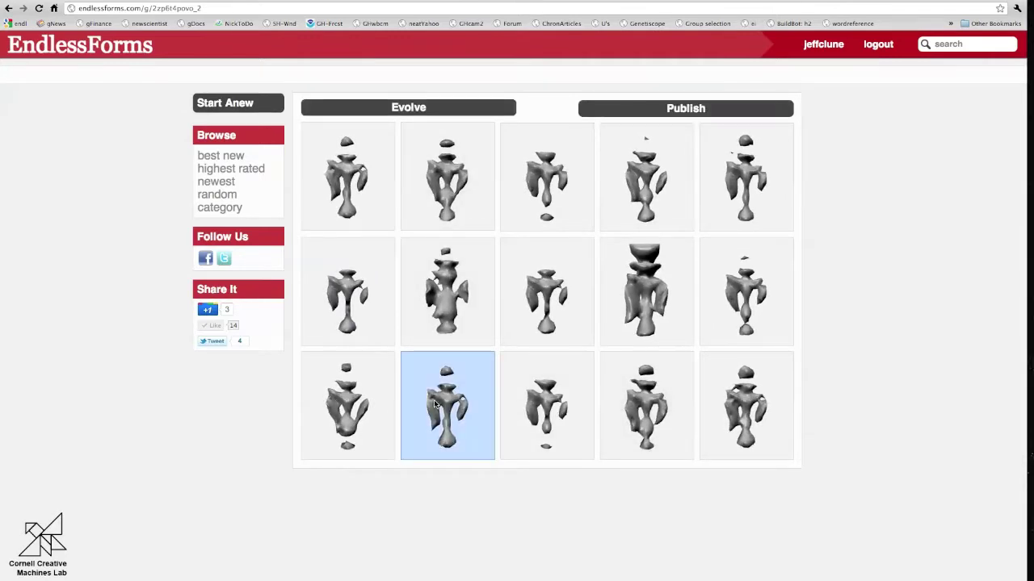
pyautogui.click(510, 335)
pyautogui.click(395, 111)
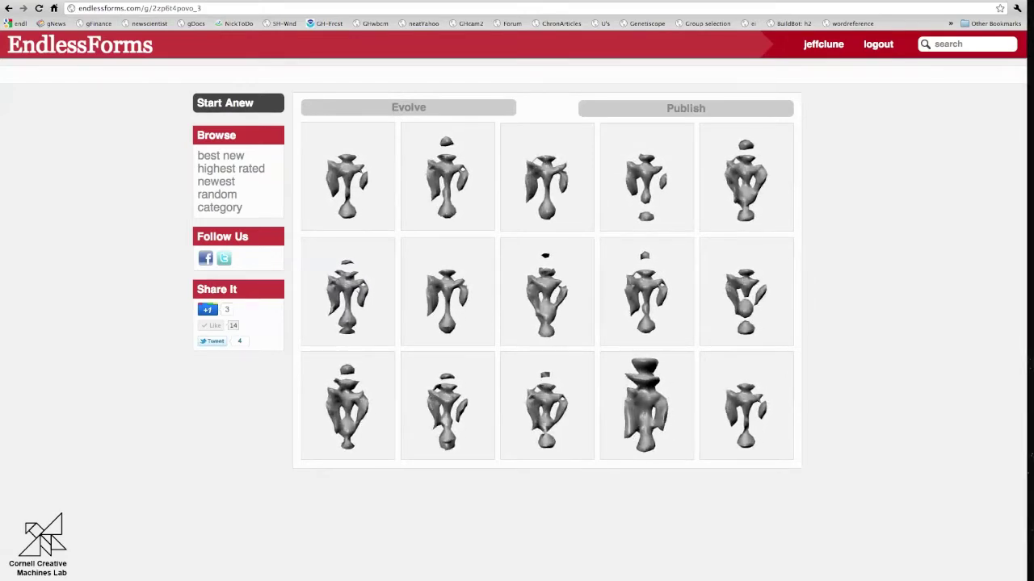
pyautogui.click(583, 194)
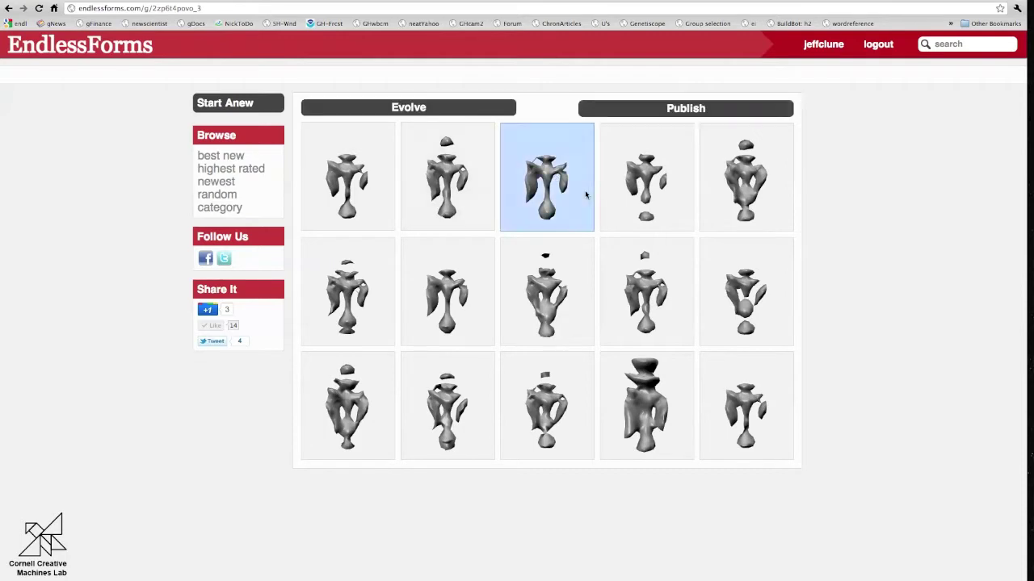
pyautogui.click(418, 107)
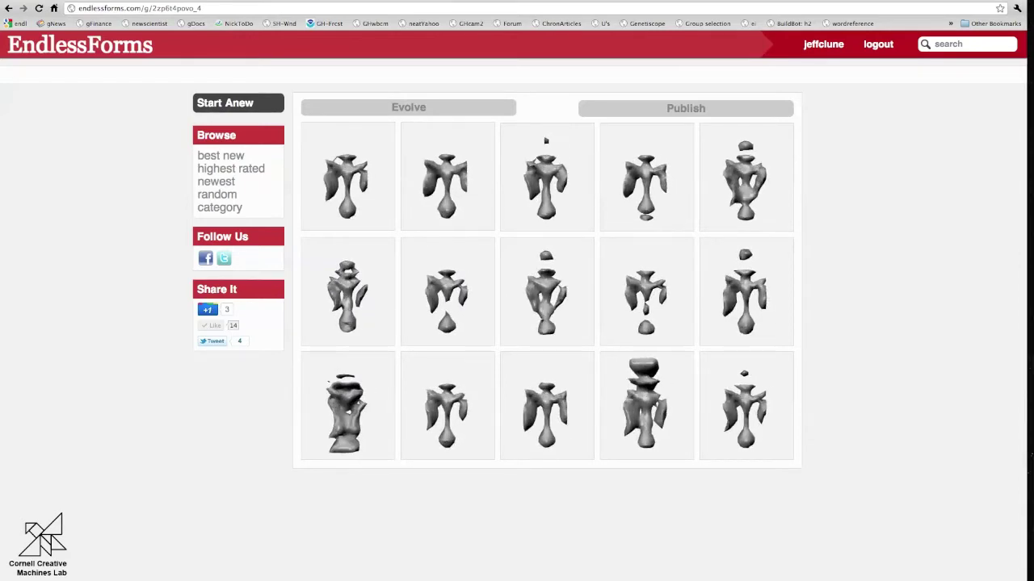
# Step: Publish the broad-winged second shape of the first row with the tag "eagle"
pyautogui.click(428, 208)
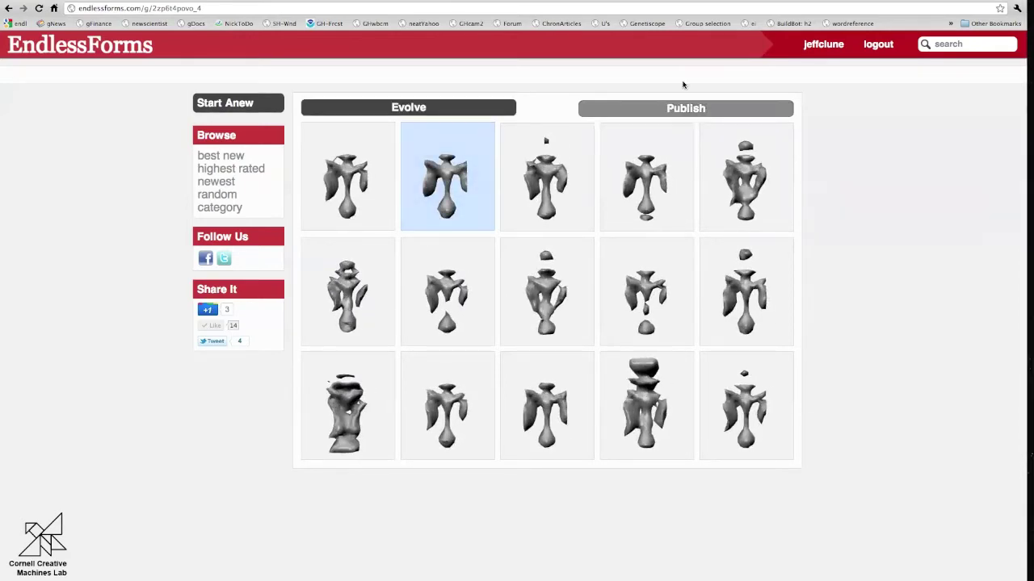
pyautogui.click(685, 110)
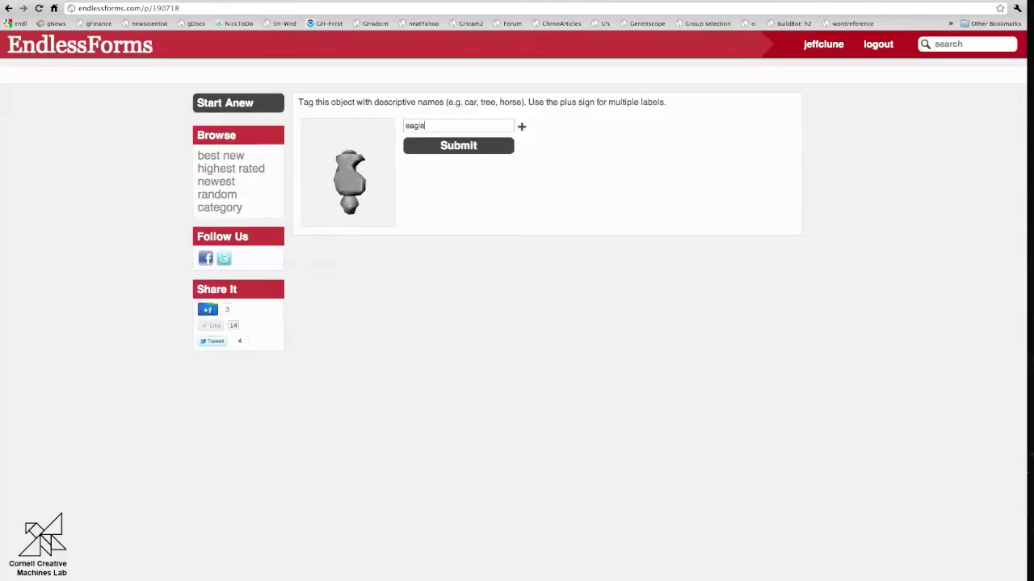
pyautogui.click(460, 149)
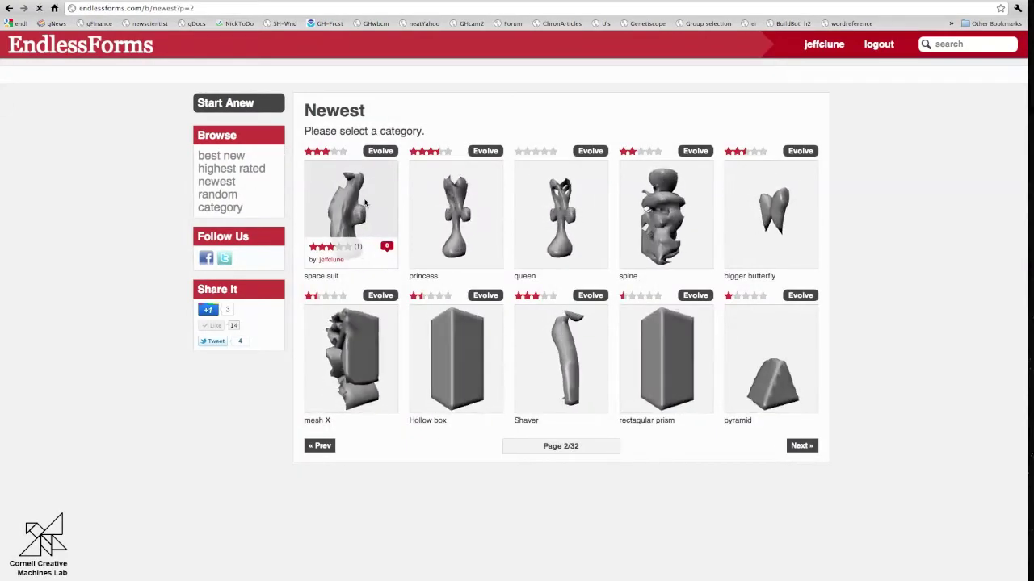
# Step: Examine the ancestors of the space suit object from page 2 of the newest objects and open its oldest listed ancestor
pyautogui.click(365, 201)
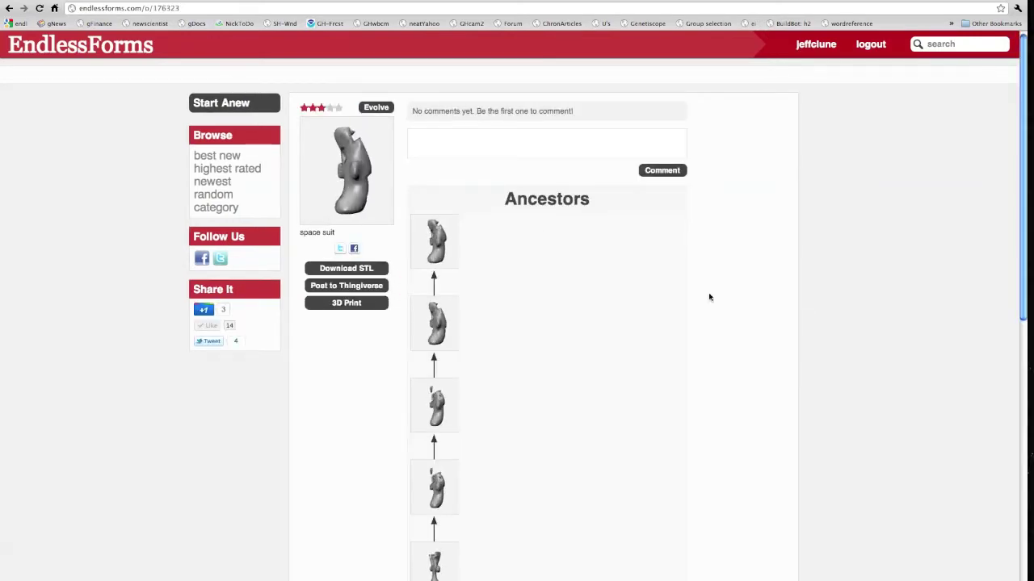
pyautogui.scroll(-3, 709, 298)
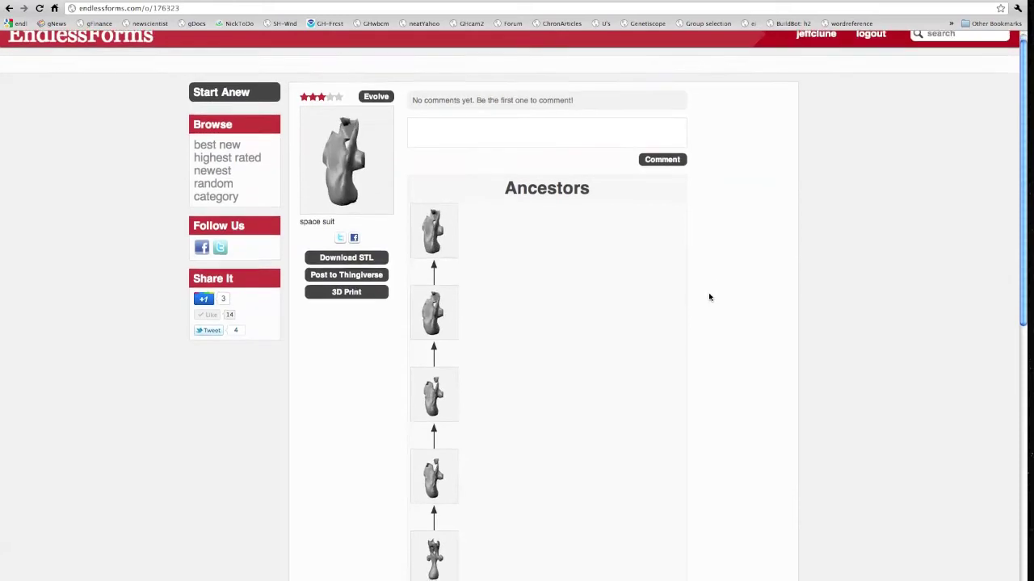
pyautogui.scroll(-5, 709, 297)
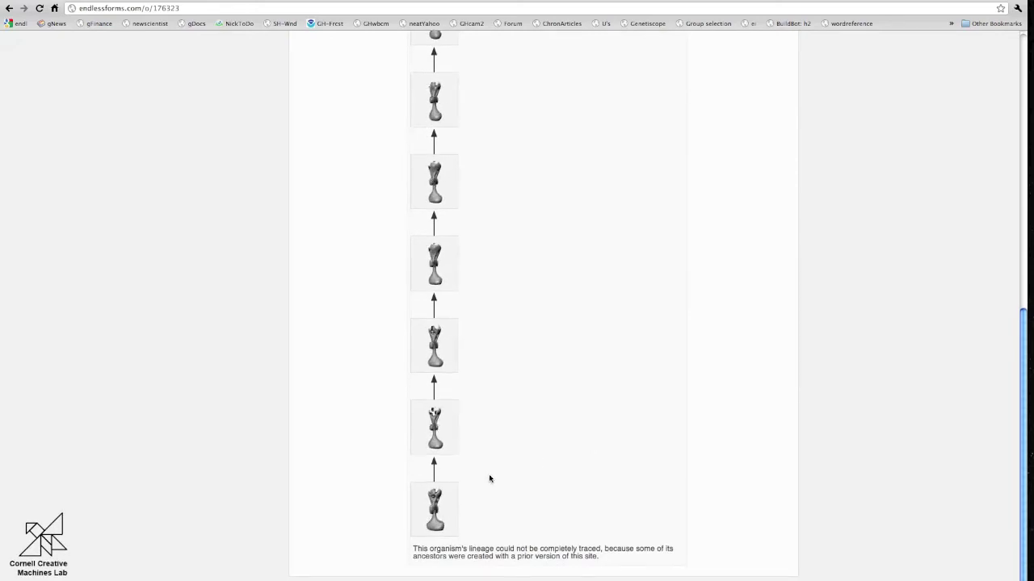
pyautogui.click(436, 497)
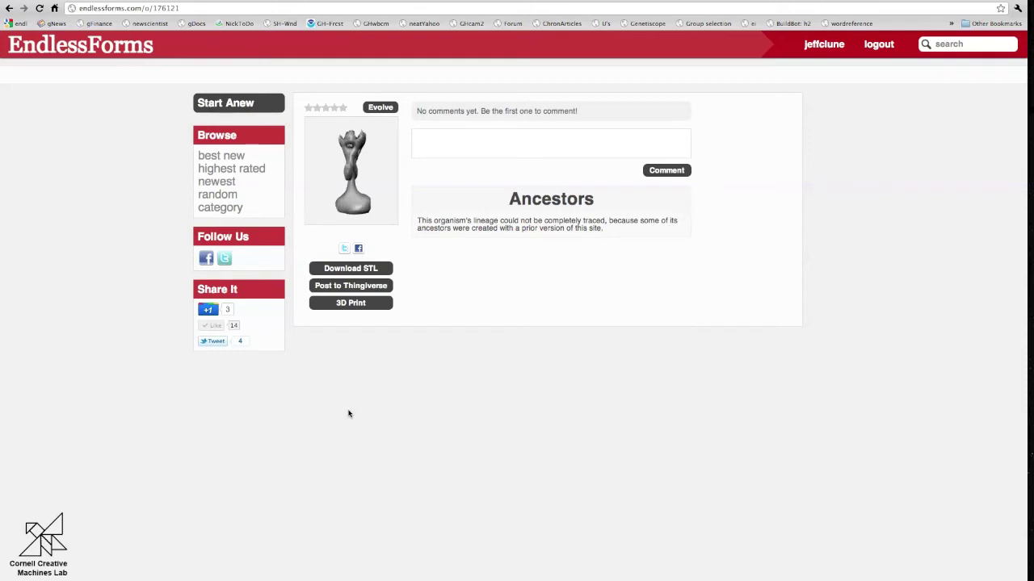
# Step: Browse the objects by category, open the first butterfly in the Butterfly category and go to its 3D print page on Shapeways
pyautogui.click(220, 207)
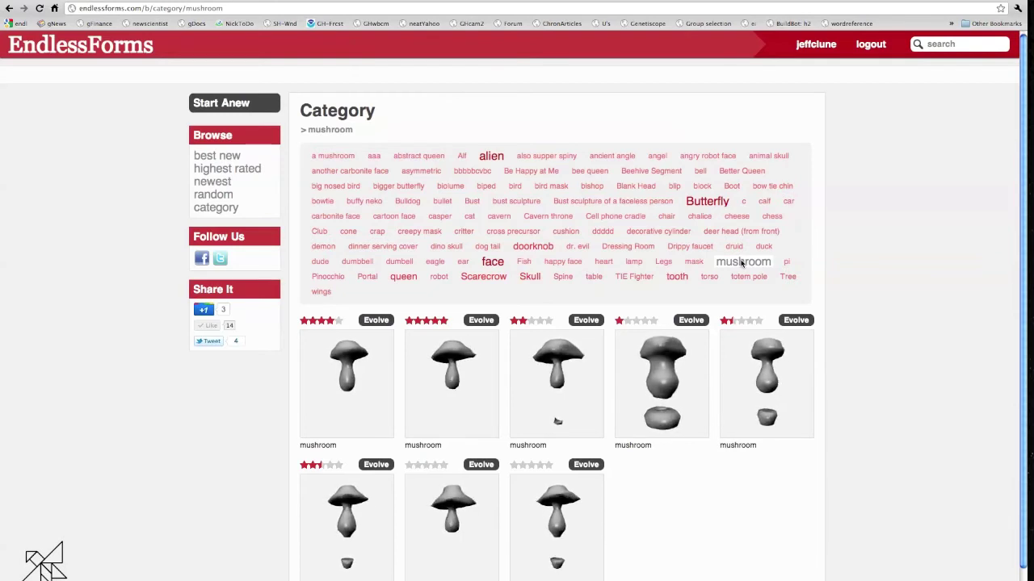
pyautogui.click(708, 202)
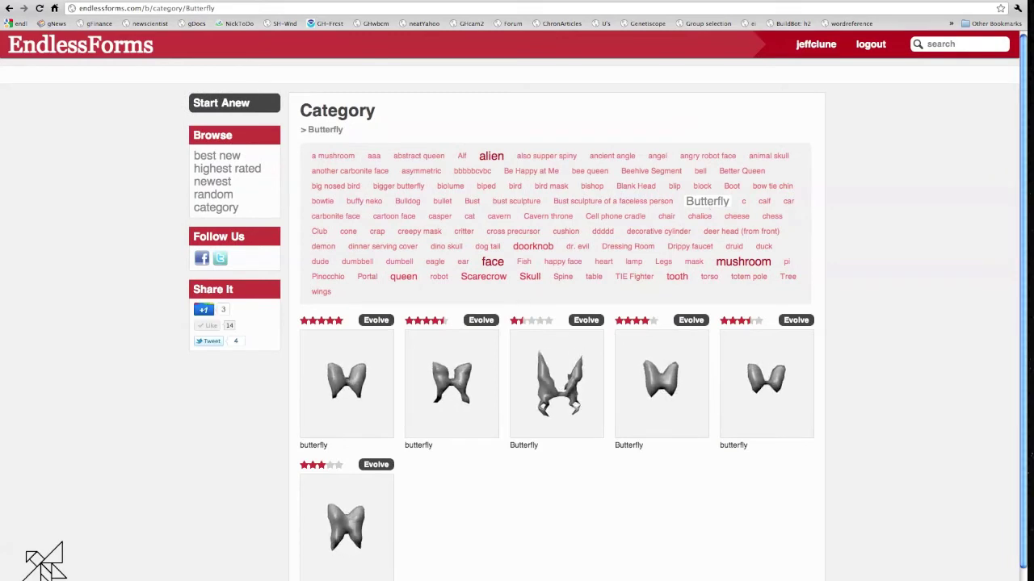
pyautogui.moveTo(353, 349)
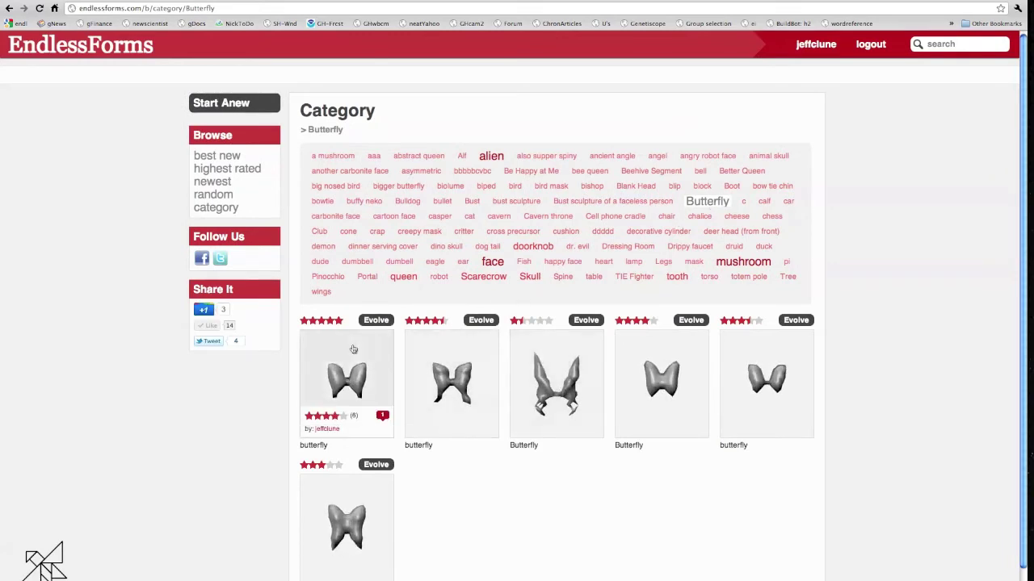
pyautogui.click(353, 349)
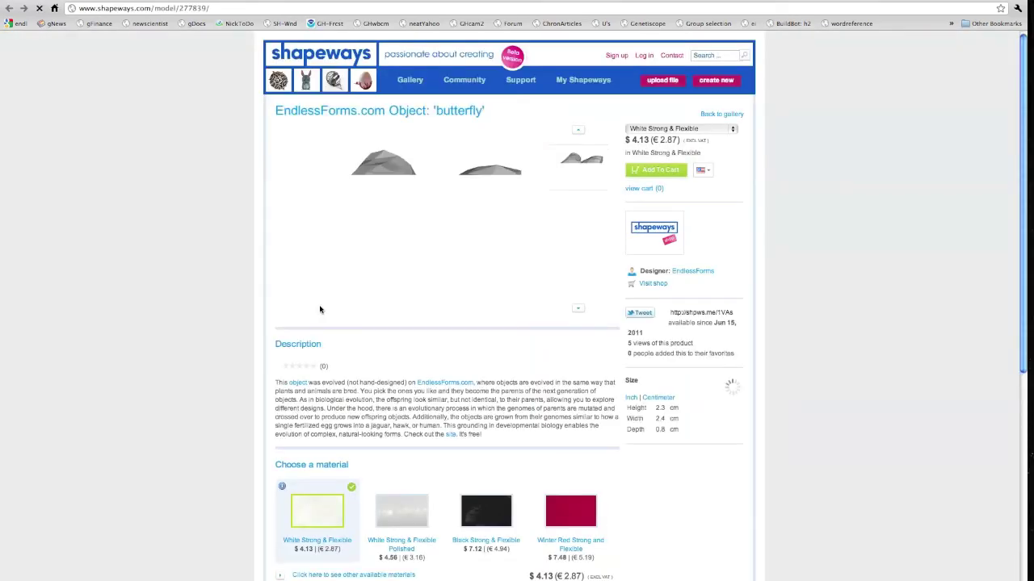
# Step: Choose Silver from the available print materials for the butterfly
pyautogui.click(732, 129)
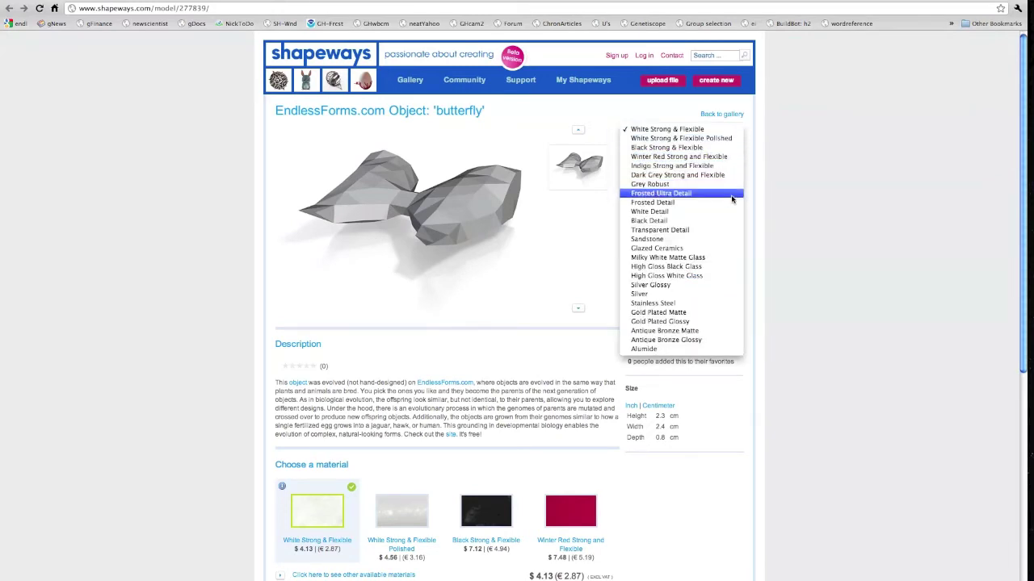
pyautogui.click(721, 296)
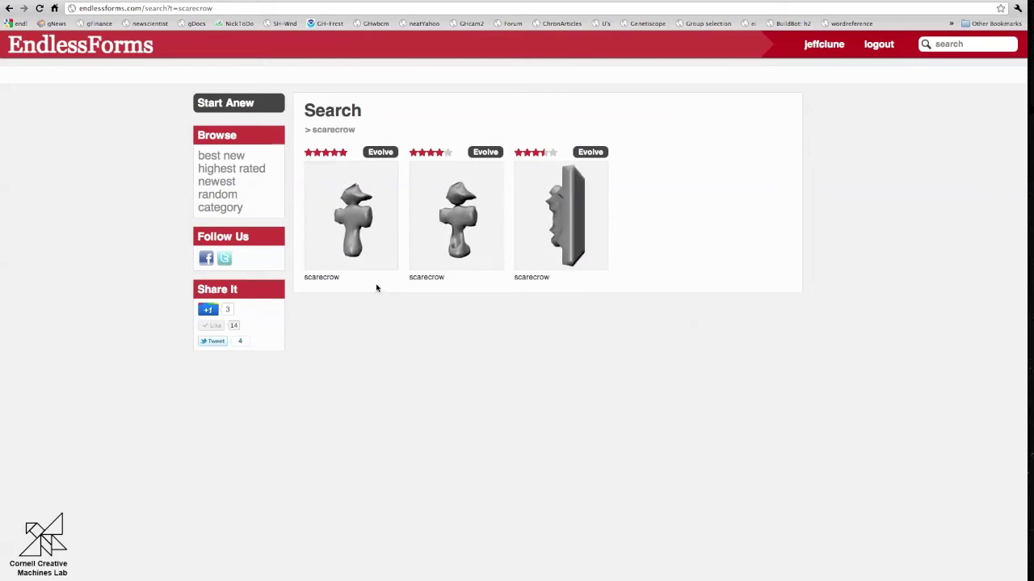
# Step: Open the first scarecrow from the search results, switch to the 3D mesh viewer and rotate the scarecrow model
pyautogui.click(360, 221)
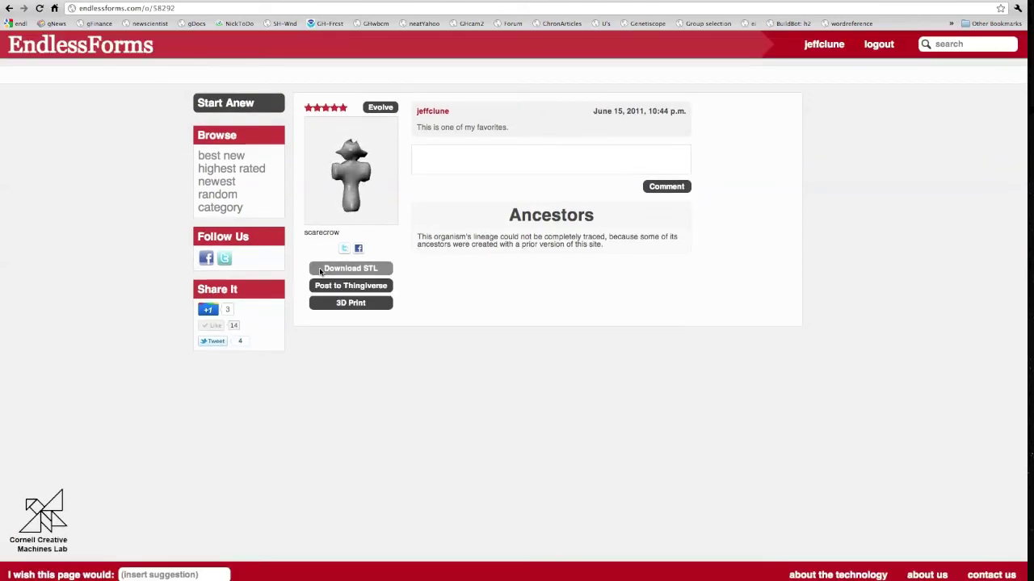
pyautogui.press('super+Tab')
pyautogui.press('super+Tab')
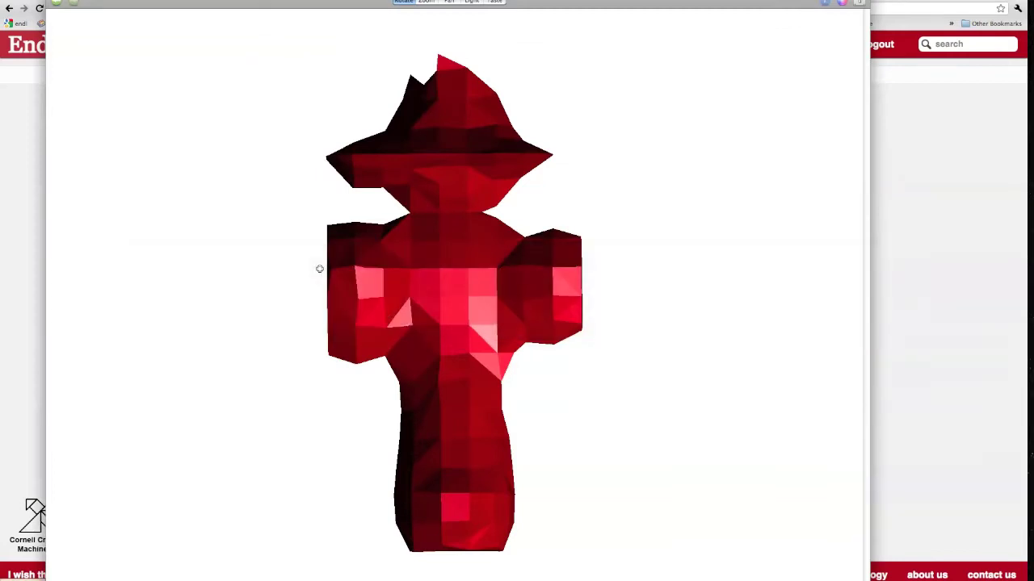
pyautogui.moveTo(335, 286); pyautogui.dragTo(583, 281)
# Step: Switch back to Google Chrome and browse the best new objects on EndlessForms
pyautogui.press('super+Tab')
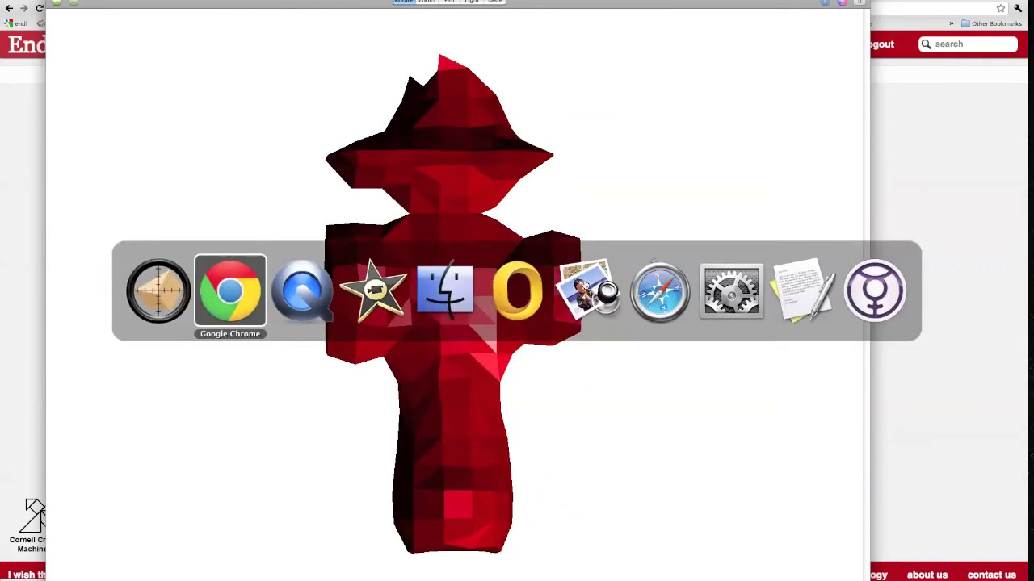
pyautogui.press('super+Tab')
pyautogui.press('super+Tab')
pyautogui.press('super+shift+Tab')
pyautogui.press('super+shift+Tab')
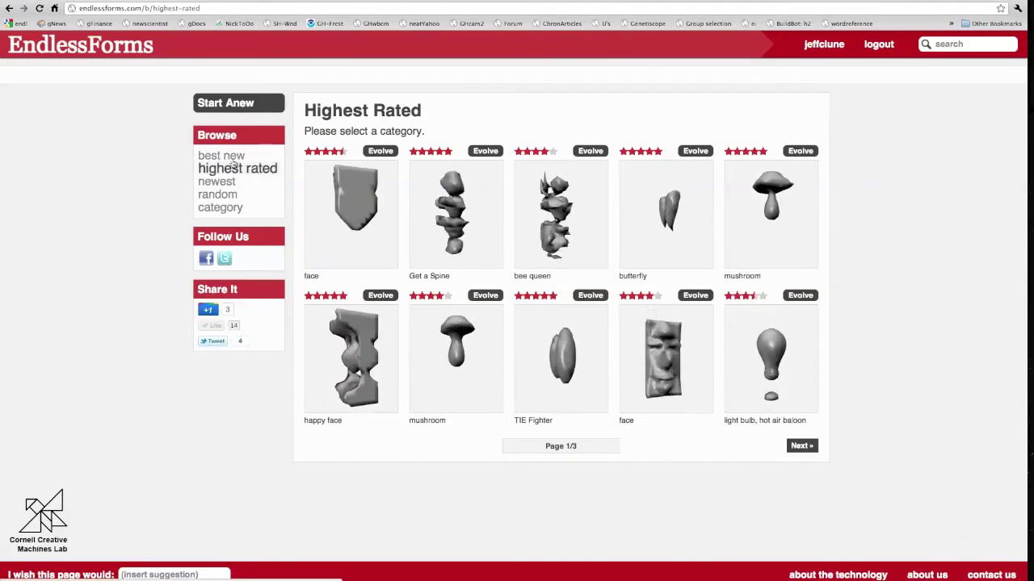
pyautogui.click(232, 158)
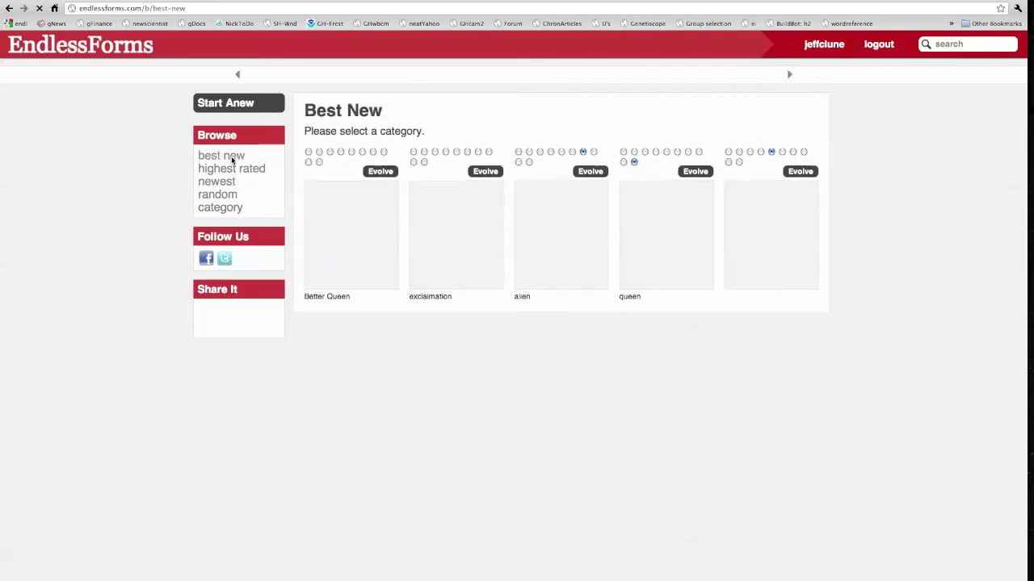